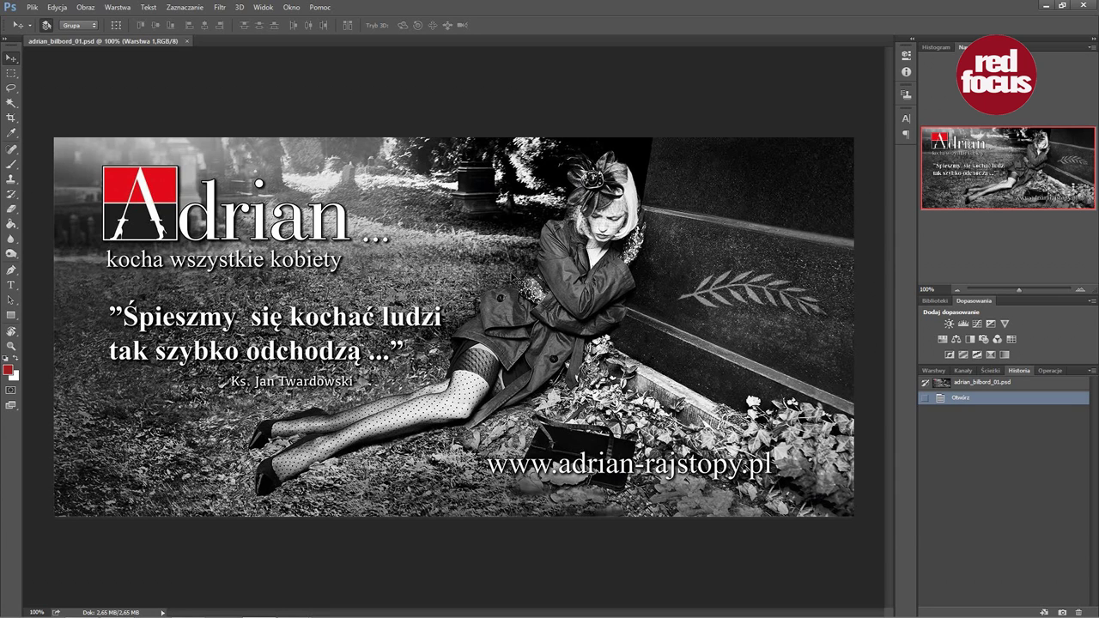
Examine the billboard's slogan text, the coat and legs, and the grass area up close.
key("ctrl+plus")
left_click_drag(172, 317, 284, 303)
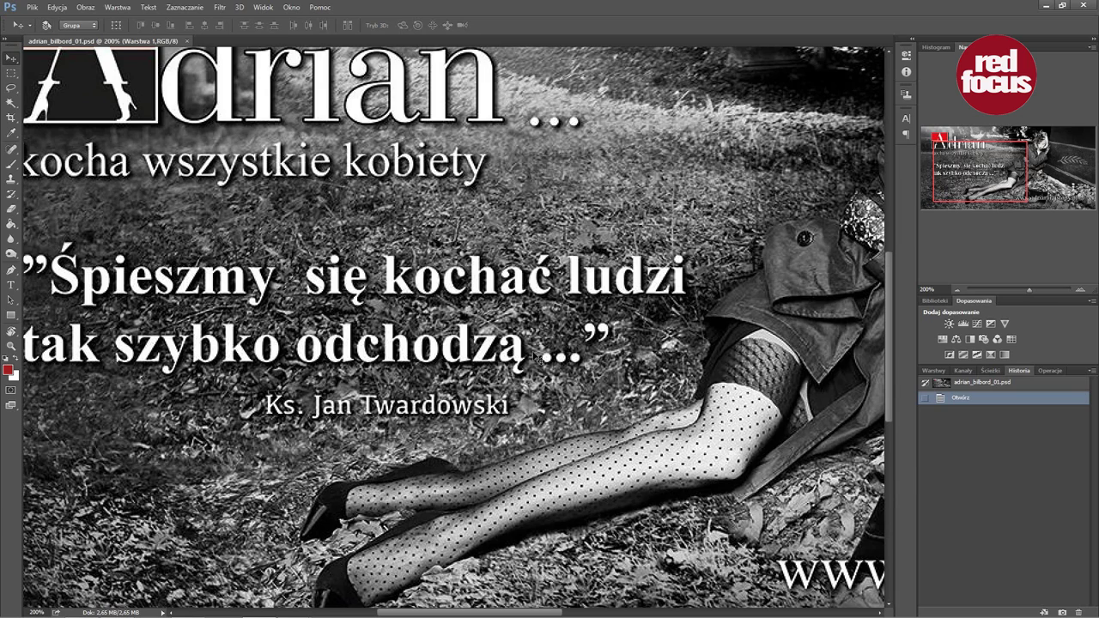
key("ctrl+minus")
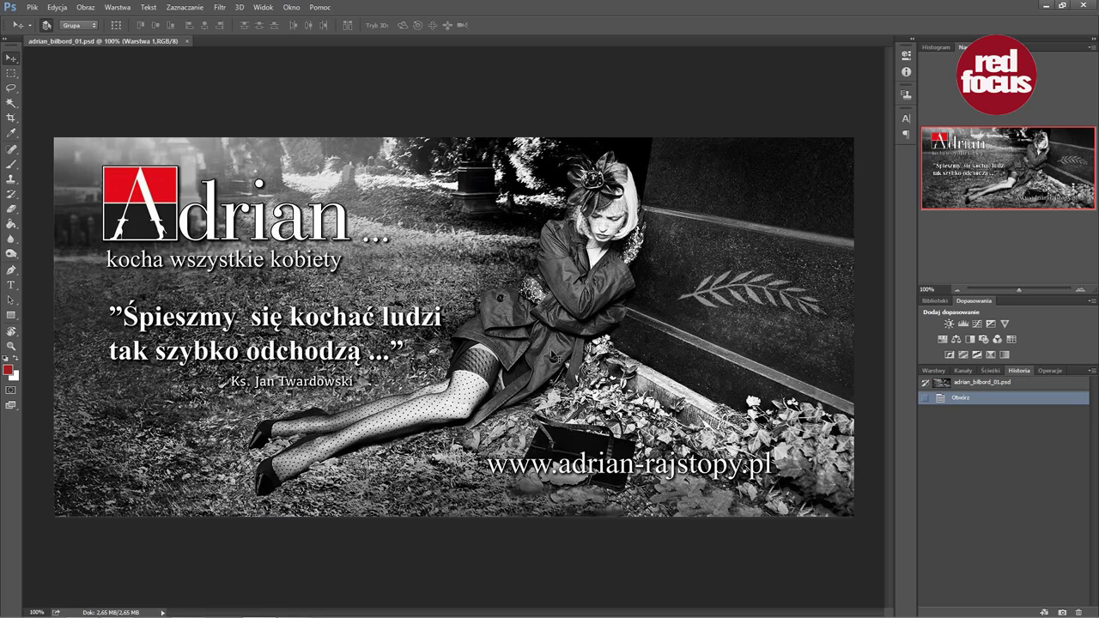
scroll(448, 330, "up", 3)
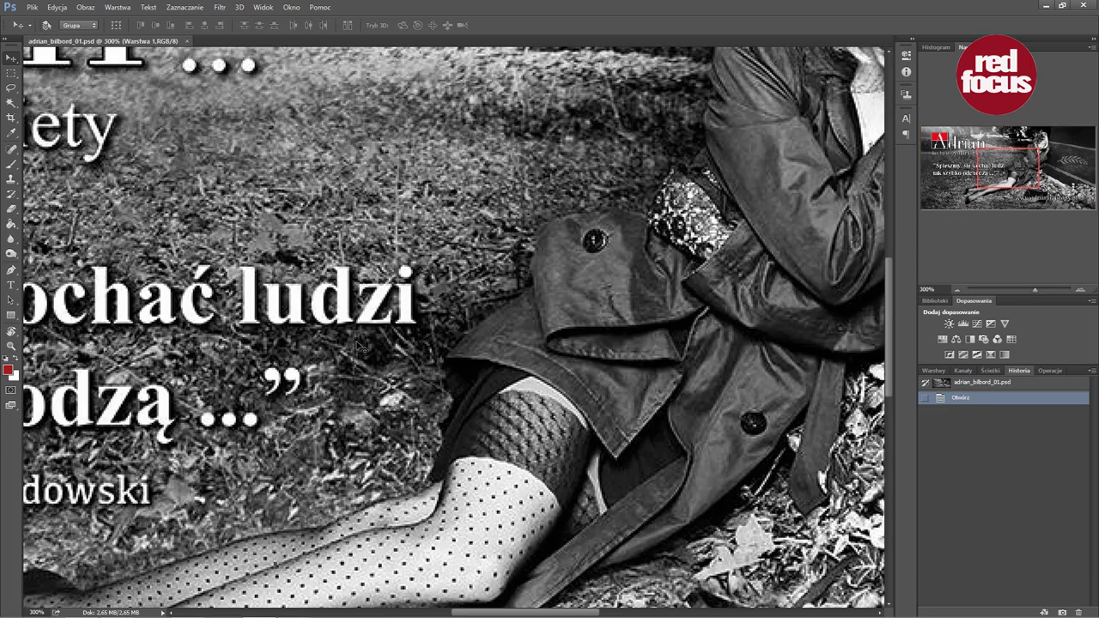
scroll(448, 330, "down", 2)
scroll(773, 308, "left", 2)
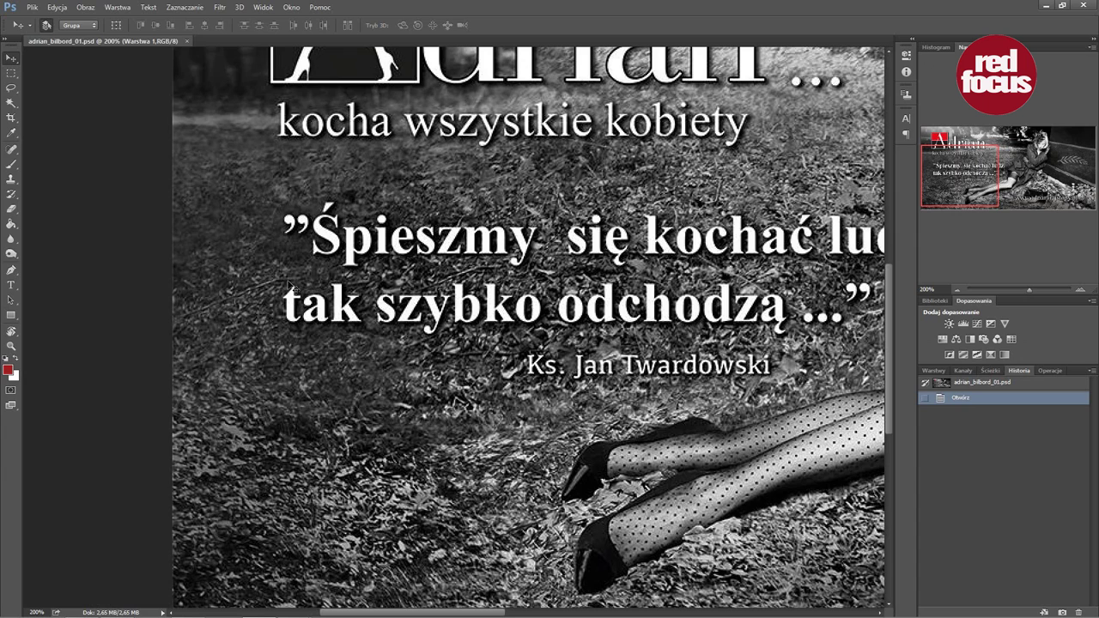
Try cloning bright leaf patches onto the grass beside the model's shoes with the Clone Stamp.
left_click(11, 178)
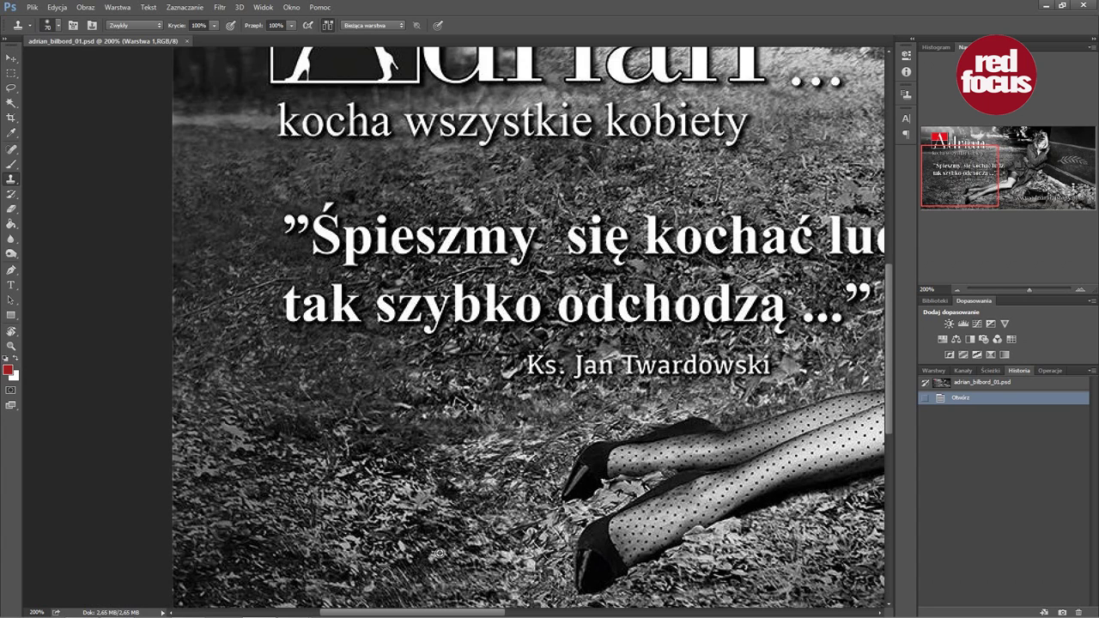
left_click(373, 514)
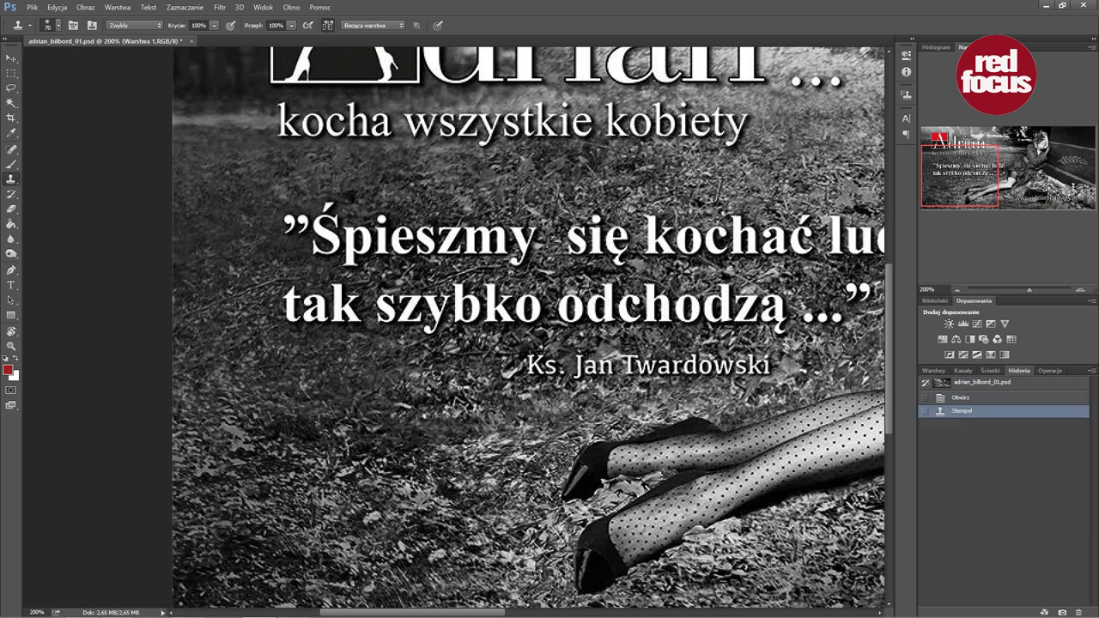
left_click(403, 515)
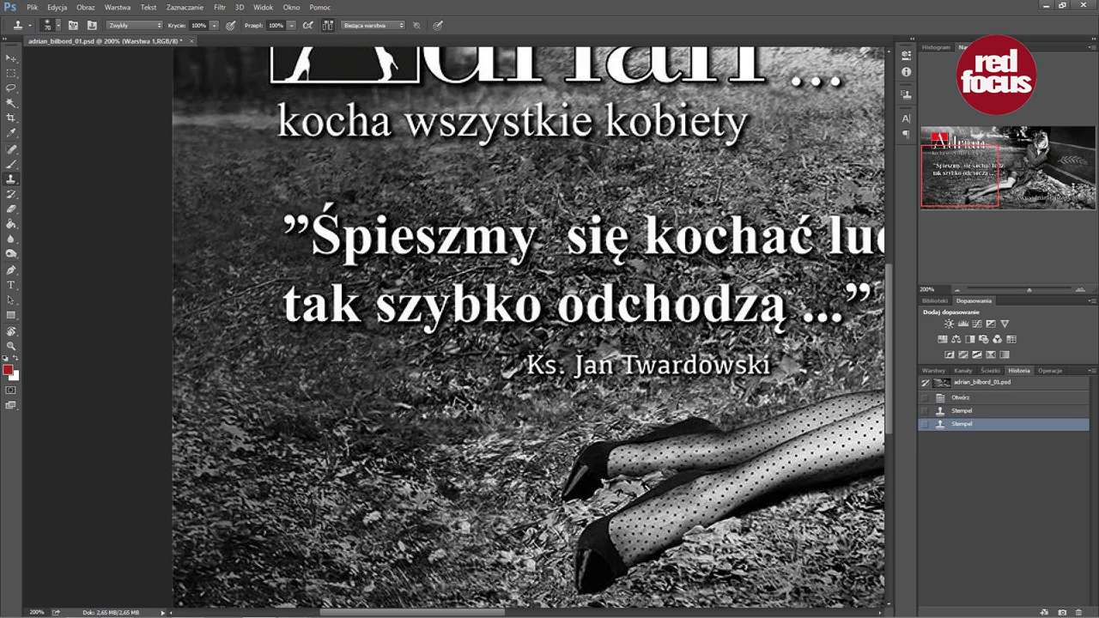
Revert the cloned grass patches by restoring the image's opened state.
key("ctrl+z")
key("ctrl+z")
key("ctrl+z")
key("ctrl+z")
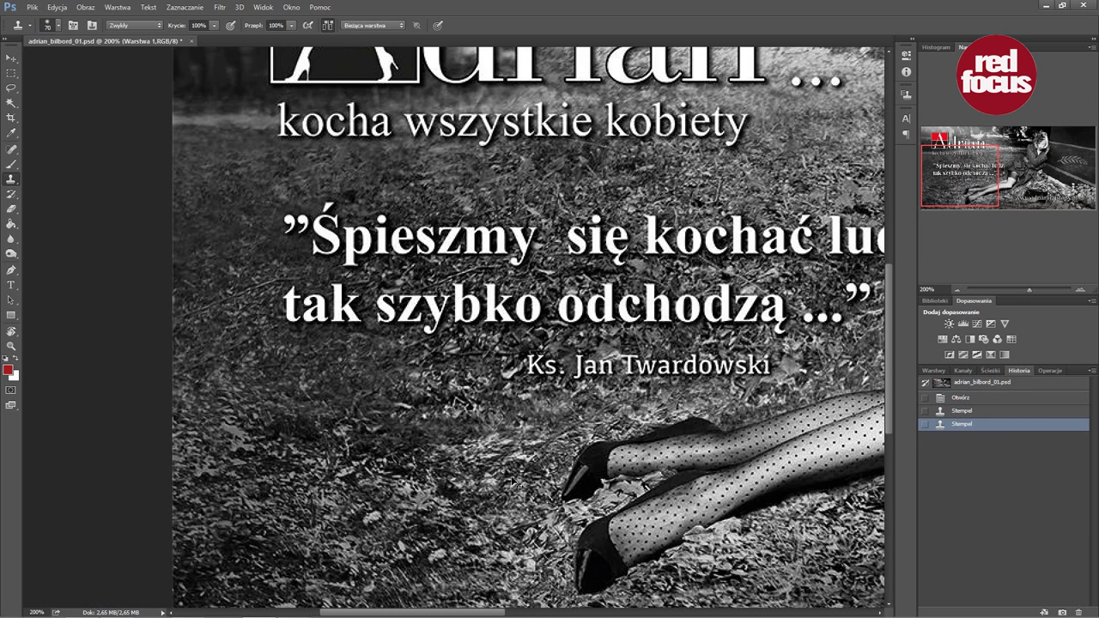
left_click(992, 400)
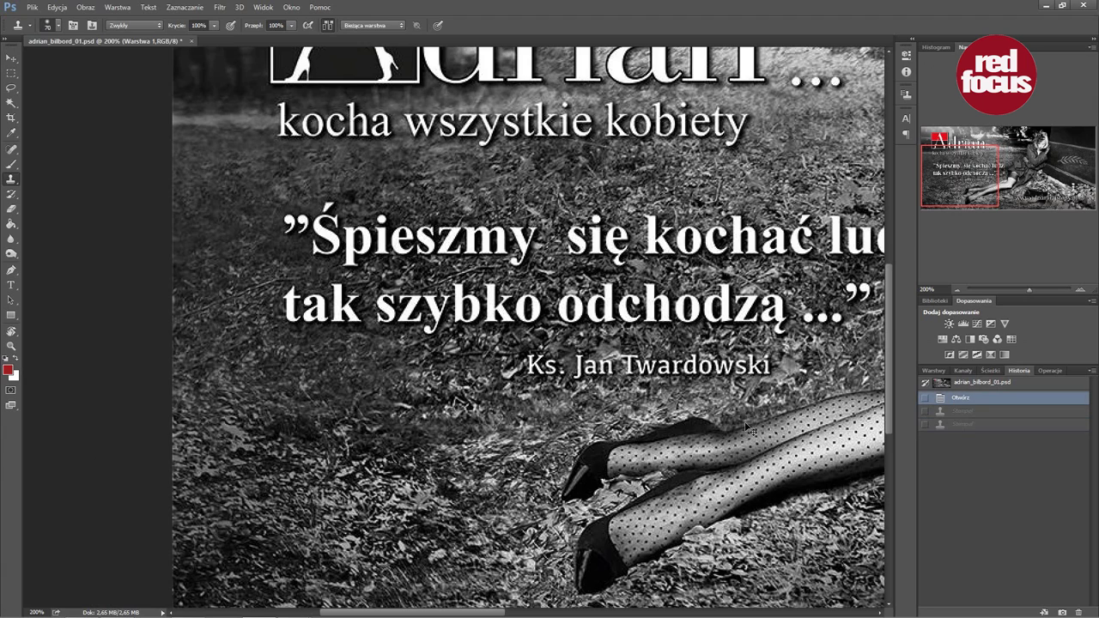
Outline the area around the model and tomb and the logo area with freehand red brush strokes.
key("ctrl+minus")
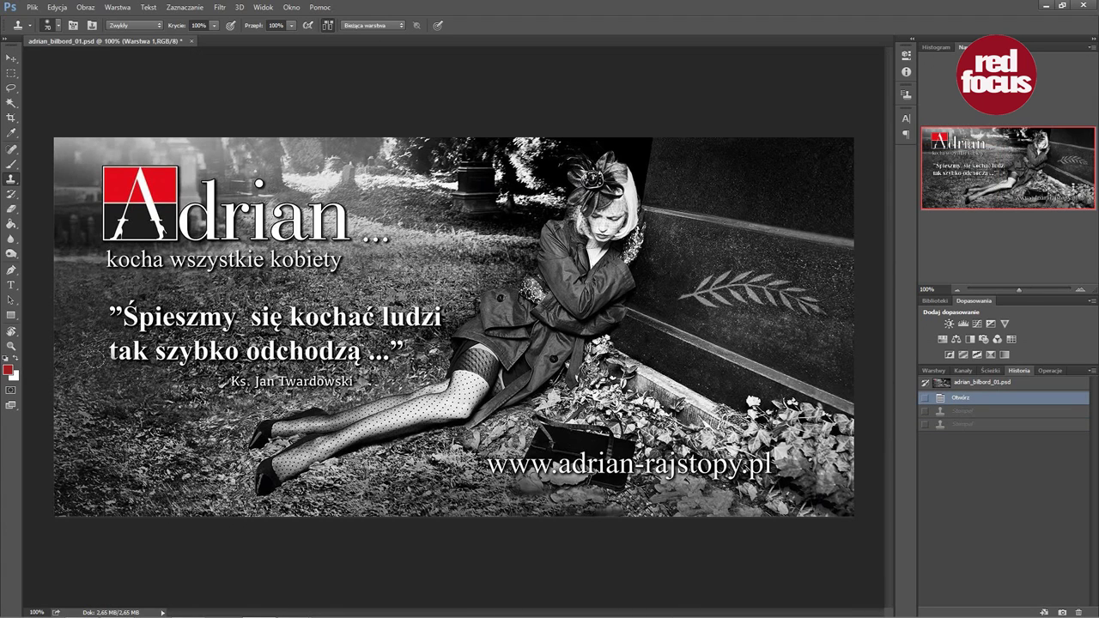
key("b")
mouse_move(71, 491)
left_mouse_down()
mouse_move(617, 151)
mouse_move(827, 263)
mouse_move(428, 530)
mouse_move(116, 481)
left_mouse_up()
left_click_drag(451, 509, 786, 509)
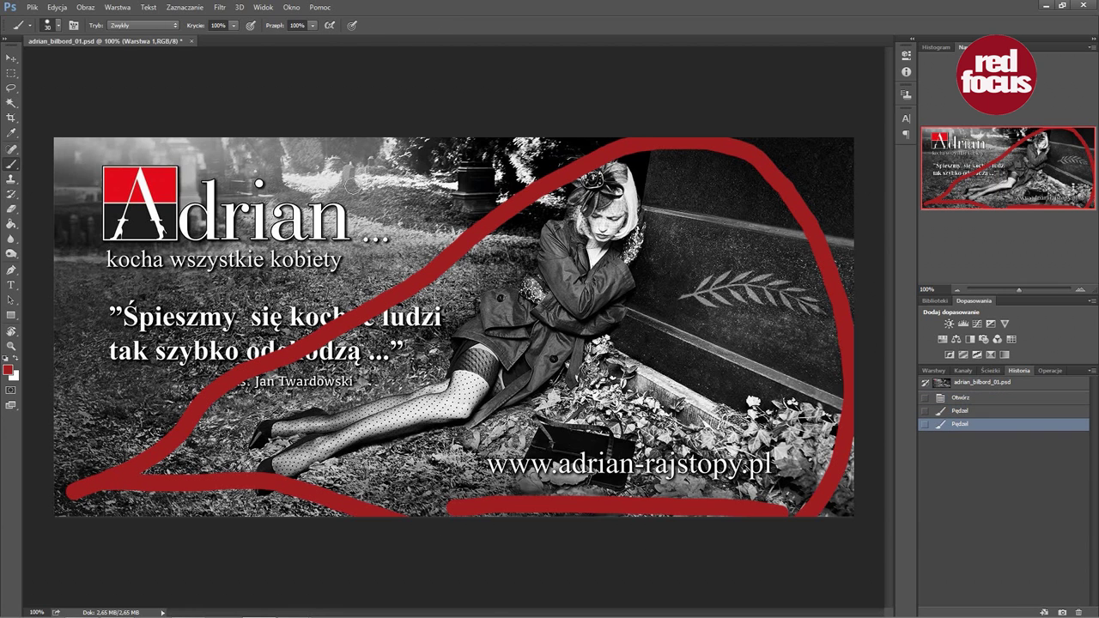
mouse_move(116, 152)
left_mouse_down()
mouse_move(94, 297)
mouse_move(266, 322)
mouse_move(388, 143)
mouse_move(159, 144)
left_mouse_up()
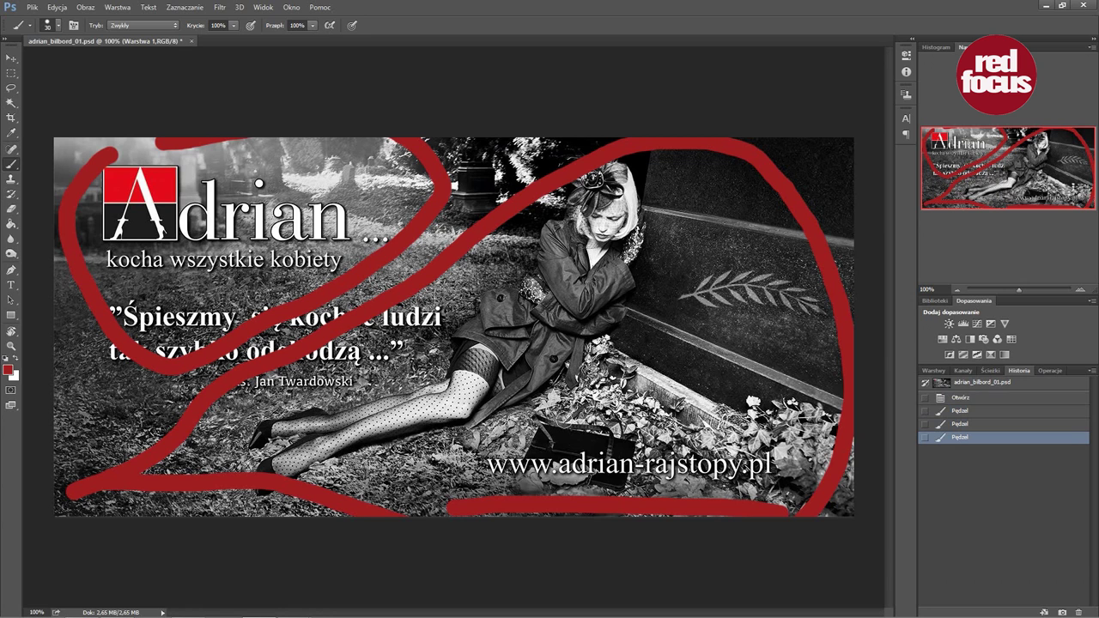
Undo the red outlines around the model and the logo.
key("ctrl+z")
key("ctrl+z")
key("ctrl+alt+z")
key("ctrl+alt+z")
key("ctrl+alt+z")
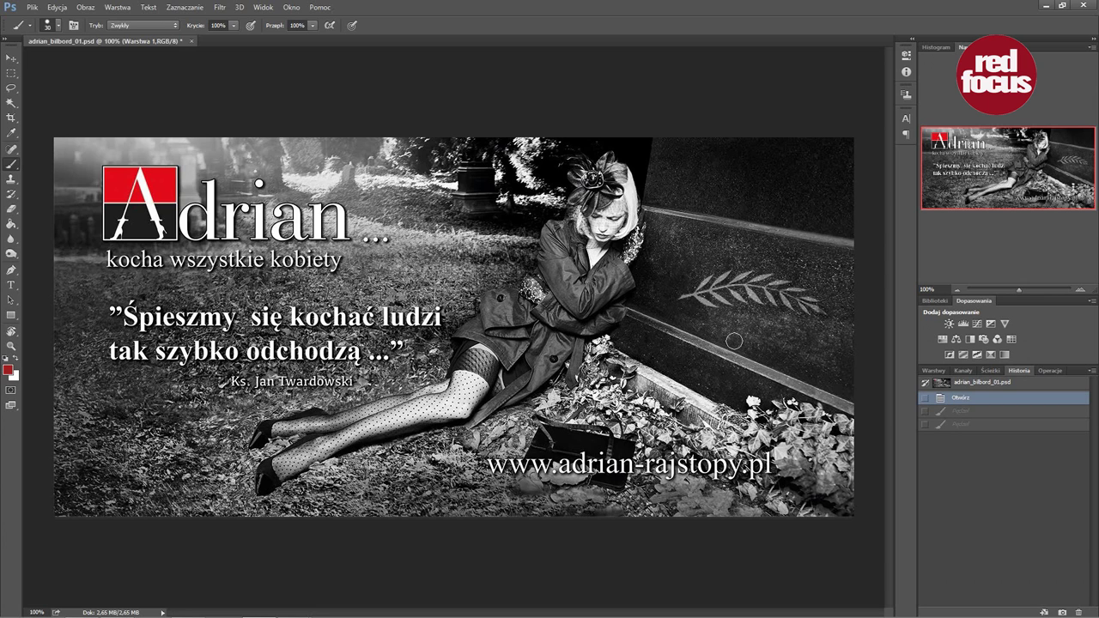
Mark the area over the handbag with a red brush stroke and revert to the opened state.
left_click_drag(514, 442, 567, 434)
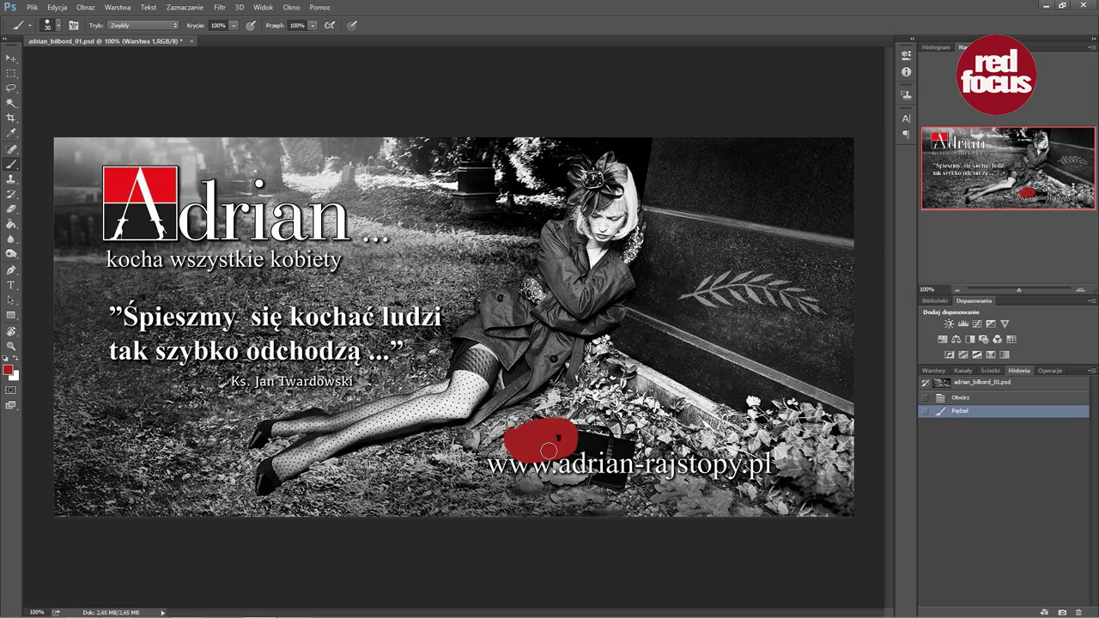
left_click(962, 398)
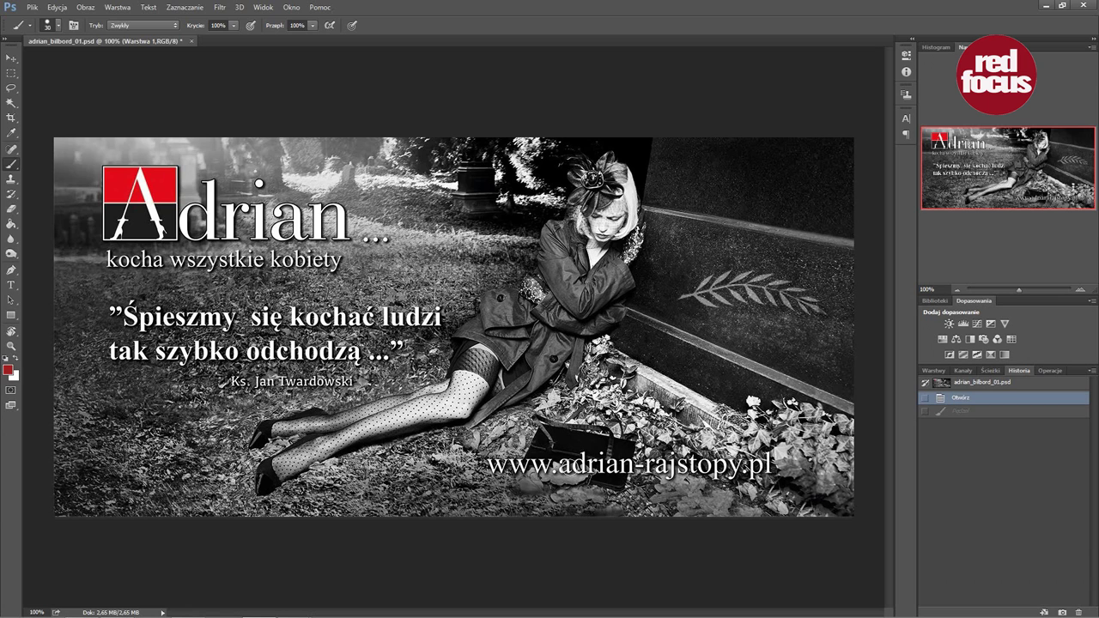
Mark the background spots around the model's head and both shoes with red dabs, and revert to the opened state.
left_click_drag(560, 153, 550, 176)
left_click_drag(640, 142, 634, 164)
left_click_drag(425, 144, 421, 165)
left_click_drag(526, 214, 514, 217)
left_click_drag(263, 423, 268, 488)
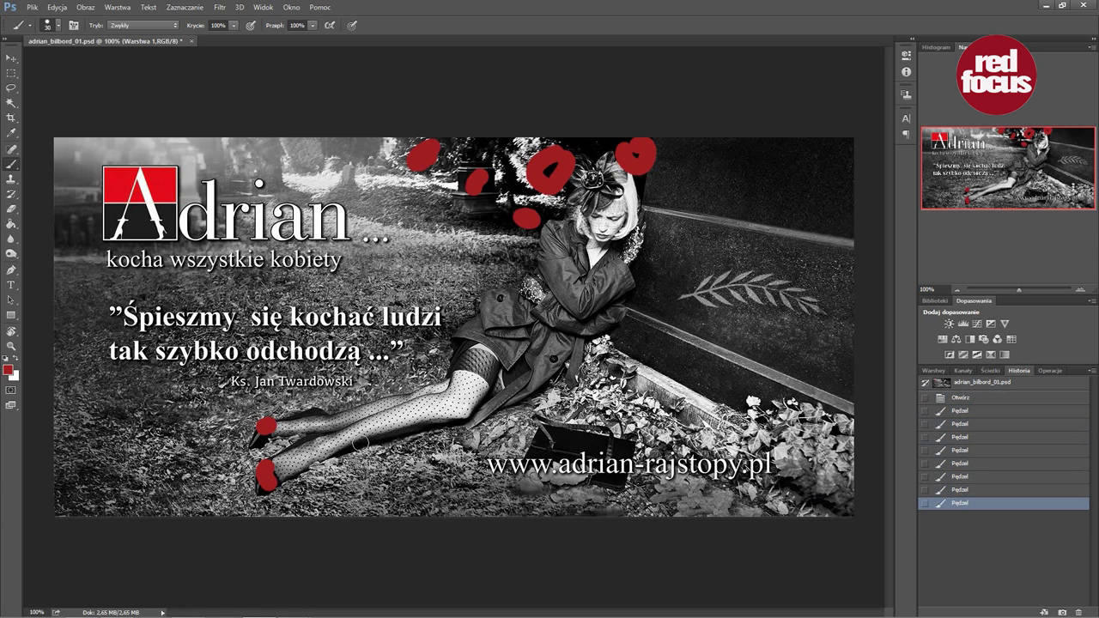
left_click(974, 399)
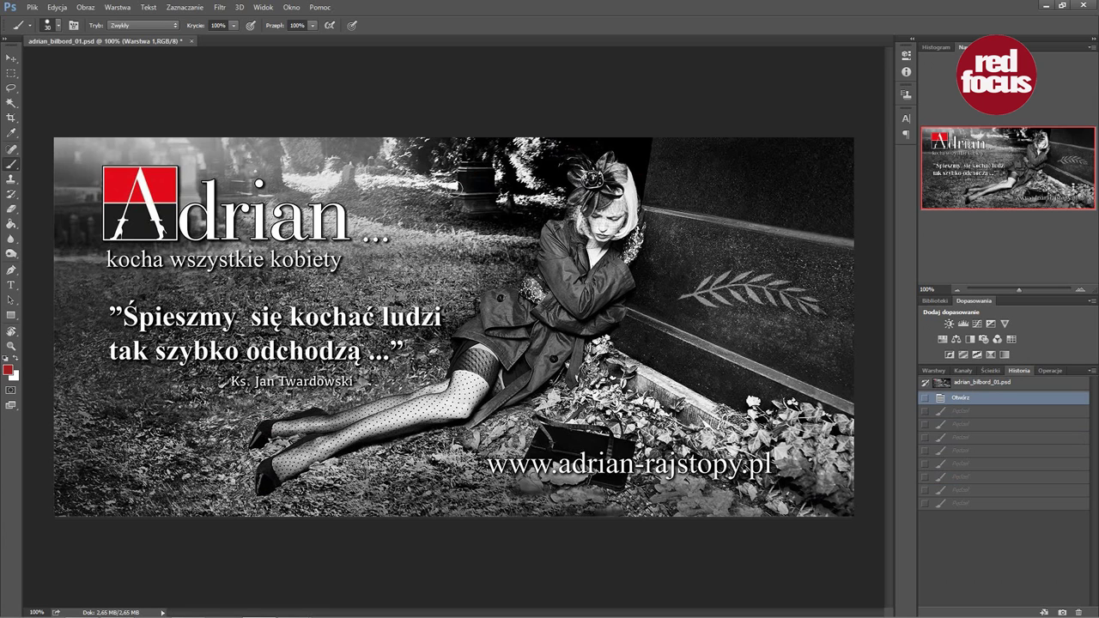
Mark the bright leaves, the strip above the logo text and the trees beside the head in red, and revert the marks.
mouse_move(627, 425)
left_mouse_down()
mouse_move(663, 388)
mouse_move(588, 391)
left_mouse_up()
mouse_move(697, 403)
left_mouse_down()
mouse_move(691, 454)
mouse_move(799, 413)
mouse_move(777, 438)
left_mouse_up()
mouse_move(286, 172)
left_mouse_down()
mouse_move(410, 182)
mouse_move(438, 172)
mouse_move(318, 169)
left_mouse_up()
mouse_move(540, 138)
left_mouse_down()
mouse_move(537, 195)
mouse_move(549, 203)
left_mouse_up()
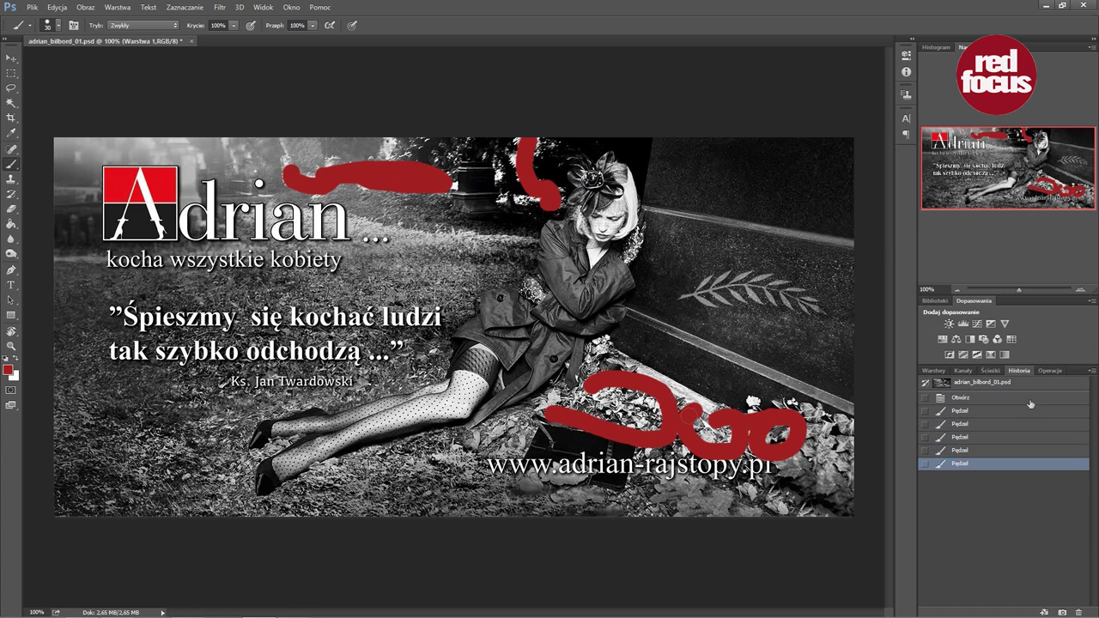
left_click(1001, 398)
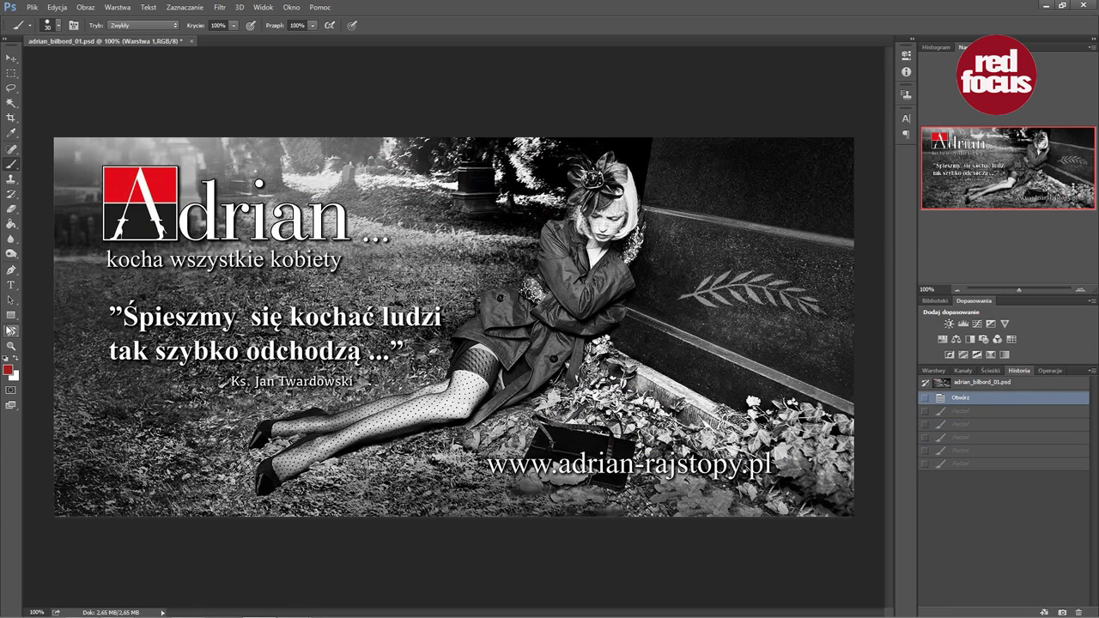
Burn the highlights of the bright leaves around the handbag and tomb edge with a brush size of 125.
left_click(11, 254)
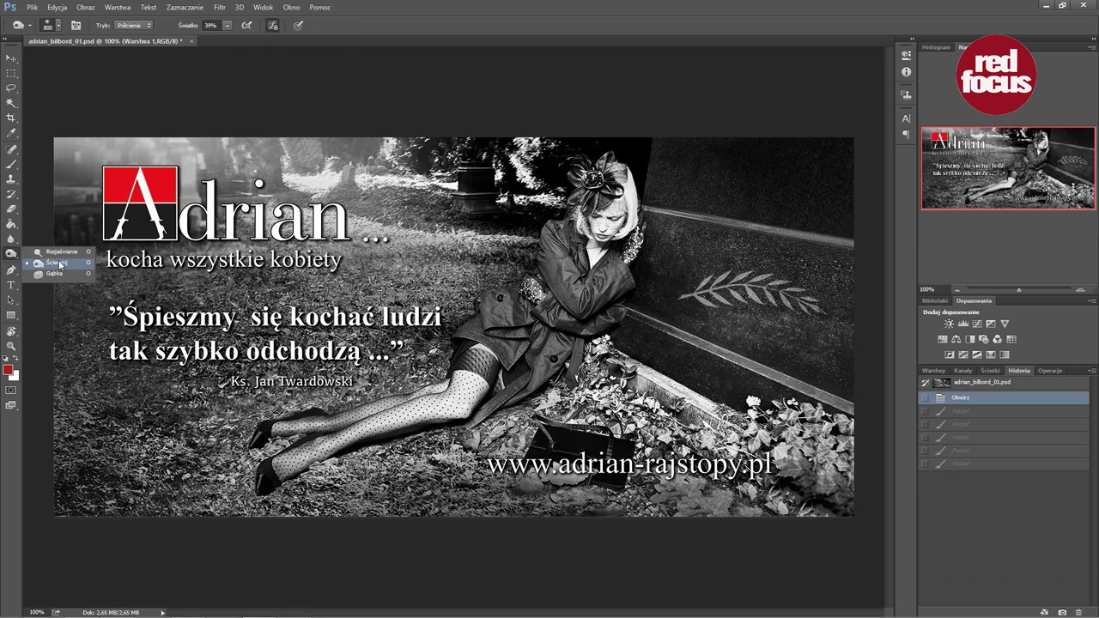
left_click(56, 262)
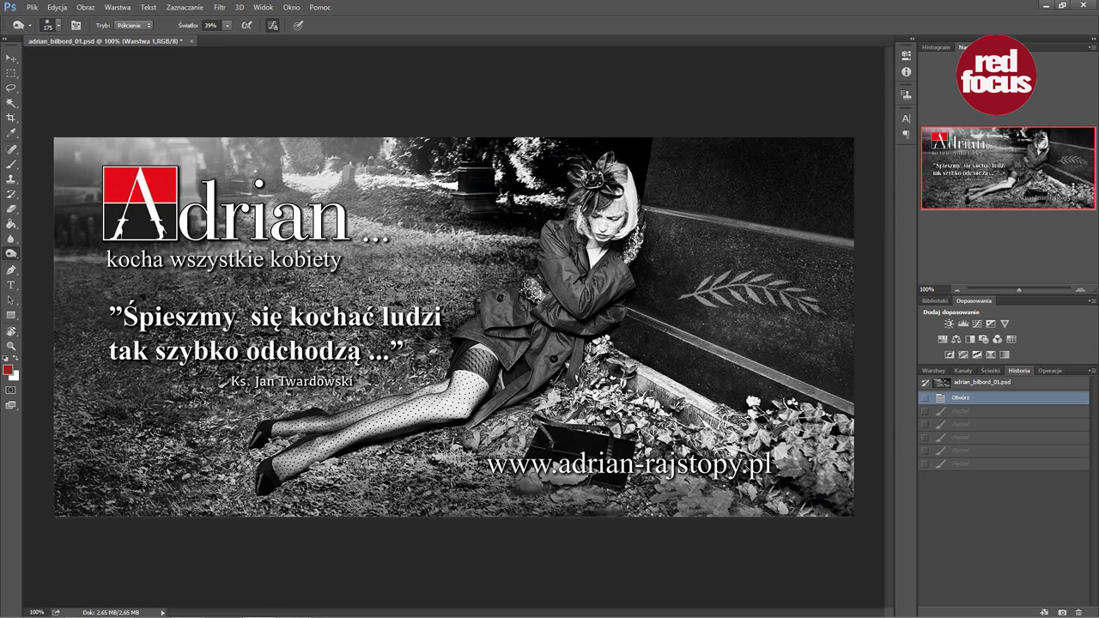
left_click(136, 26)
left_click(125, 48)
key("bracketleft")
key("bracketleft")
mouse_move(703, 408)
left_mouse_down()
mouse_move(679, 403)
mouse_move(689, 398)
left_mouse_up()
left_click_drag(756, 494, 504, 469)
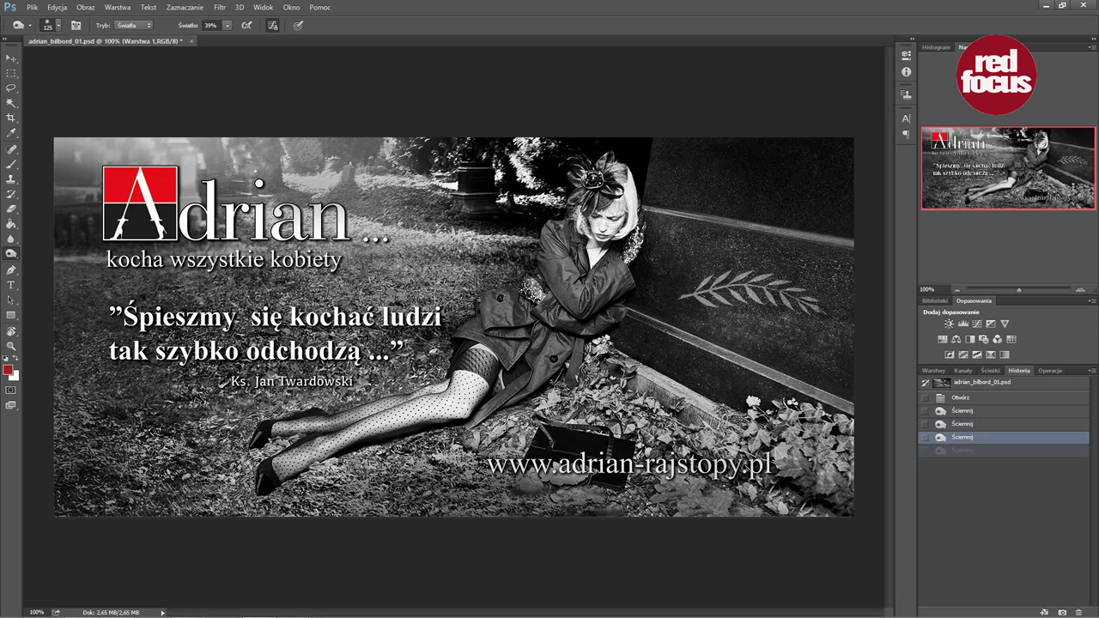
Compare the burned image with its opened state in the history, ending on the latest burn stroke.
key("ctrl+shift+z")
key("ctrl+shift+z")
key("ctrl+shift+z")
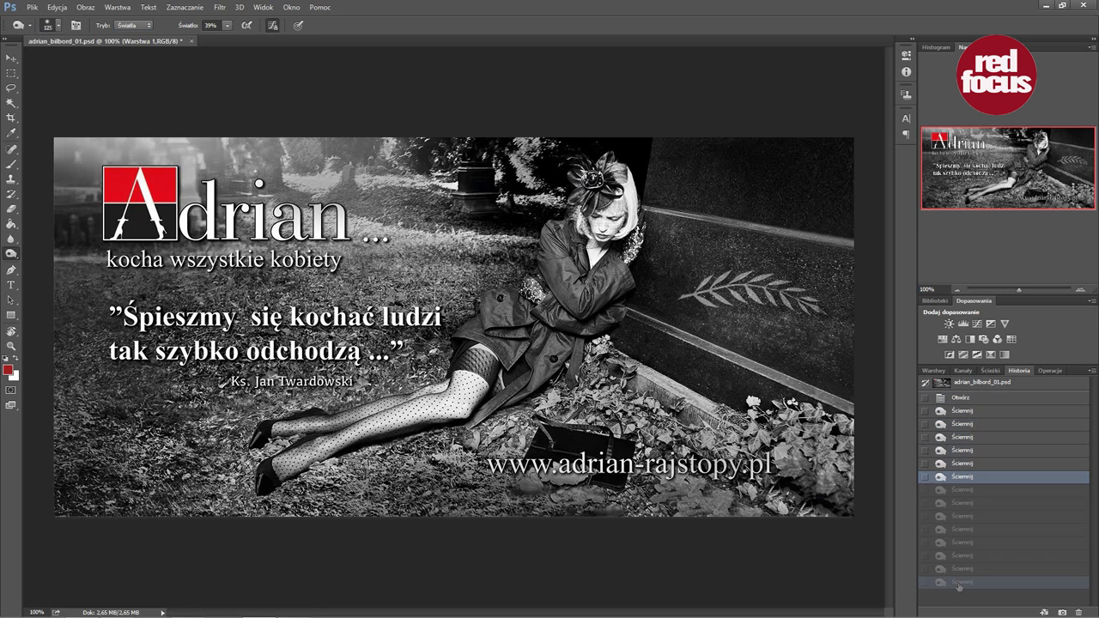
left_click(960, 584)
key("bracketleft")
key("bracketleft")
key("bracketleft")
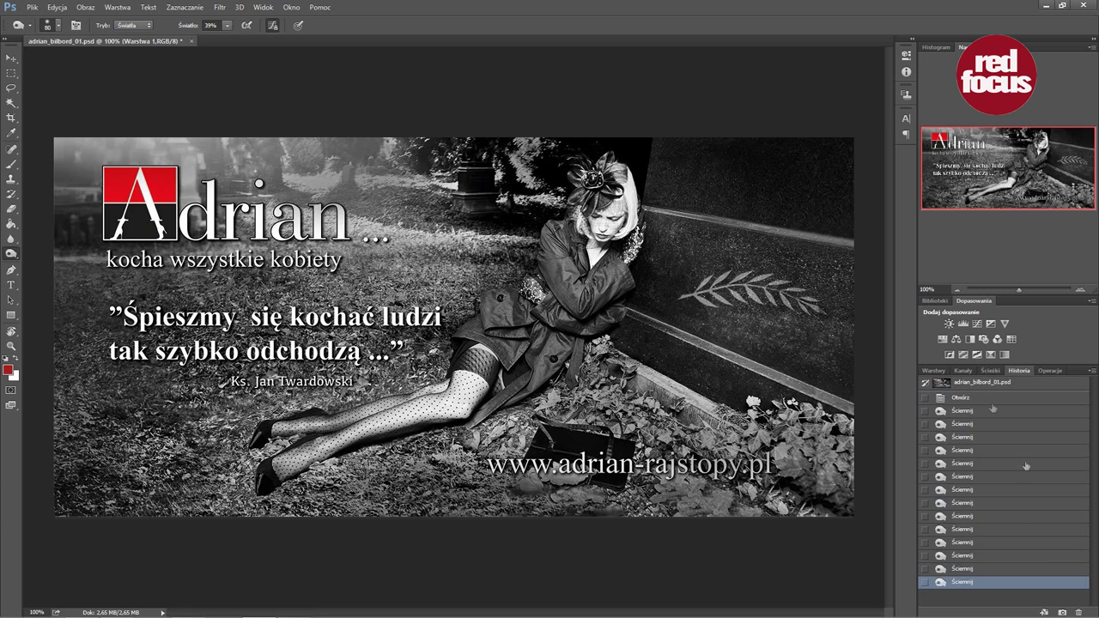
left_click(984, 399)
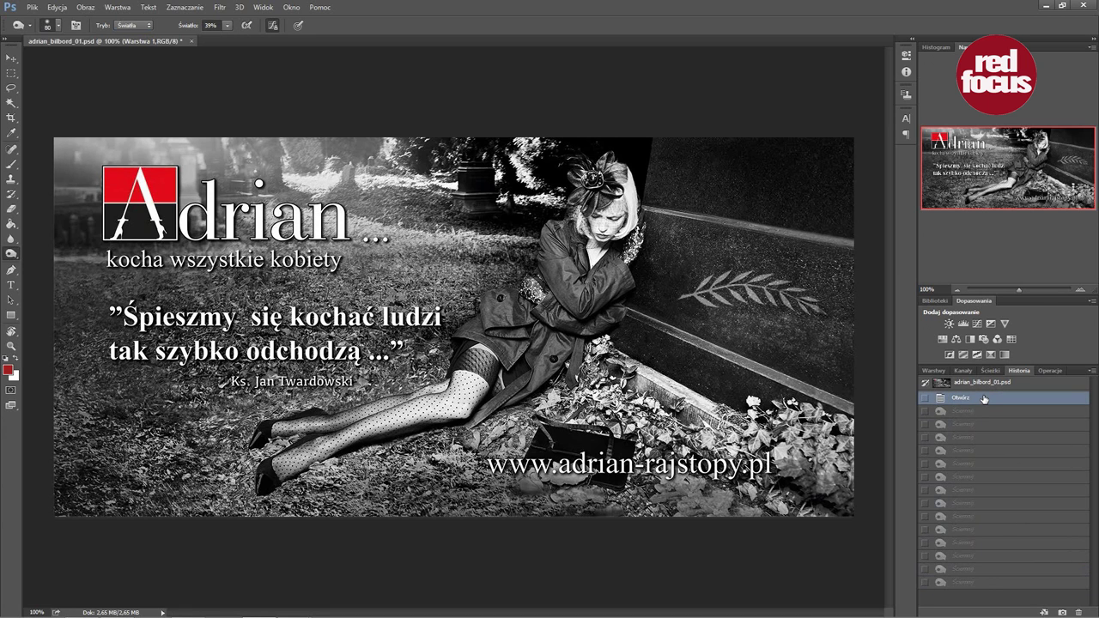
left_click(964, 585)
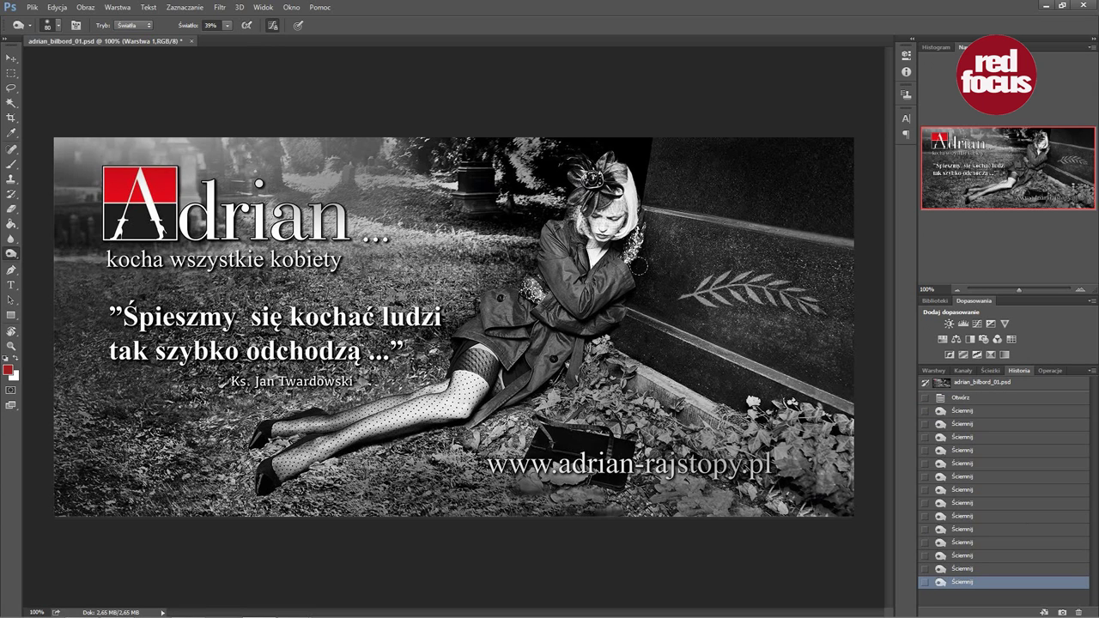
Burn the highlights on the model's face and blonde hair using a small brush, enlarged to size 45.
key("bracketleft")
key("bracketleft")
key("bracketleft")
key("bracketleft")
key("bracketleft")
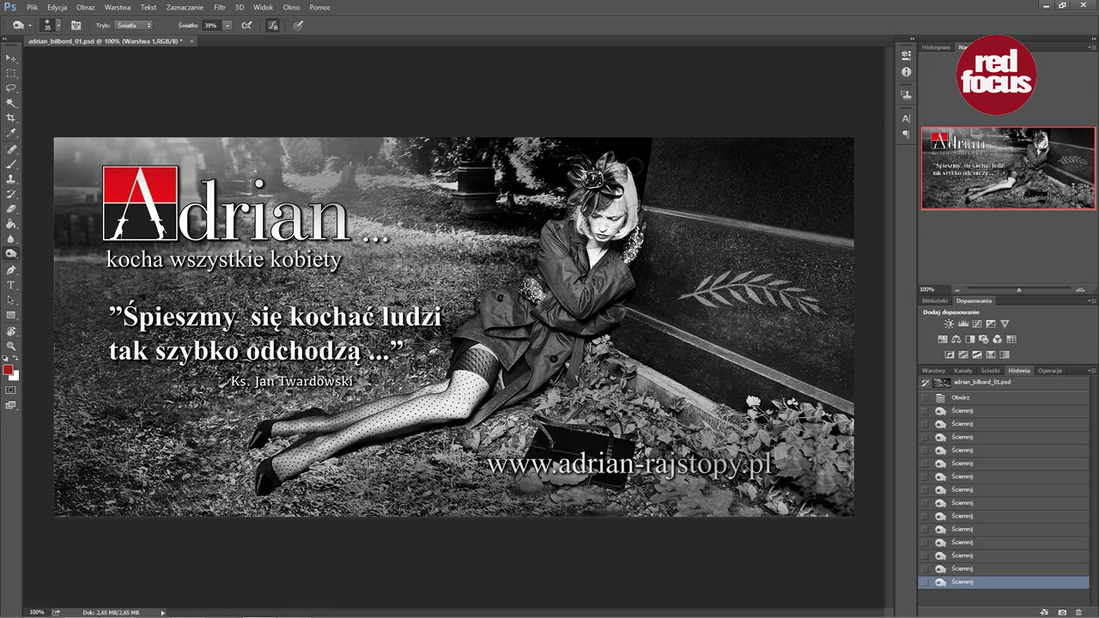
mouse_move(623, 234)
left_mouse_down()
mouse_move(580, 225)
mouse_move(593, 251)
mouse_move(635, 184)
mouse_move(636, 228)
mouse_move(631, 189)
mouse_move(628, 227)
mouse_move(584, 242)
left_mouse_up()
key("bracketright")
key("bracketright")
left_click_drag(639, 179, 626, 235)
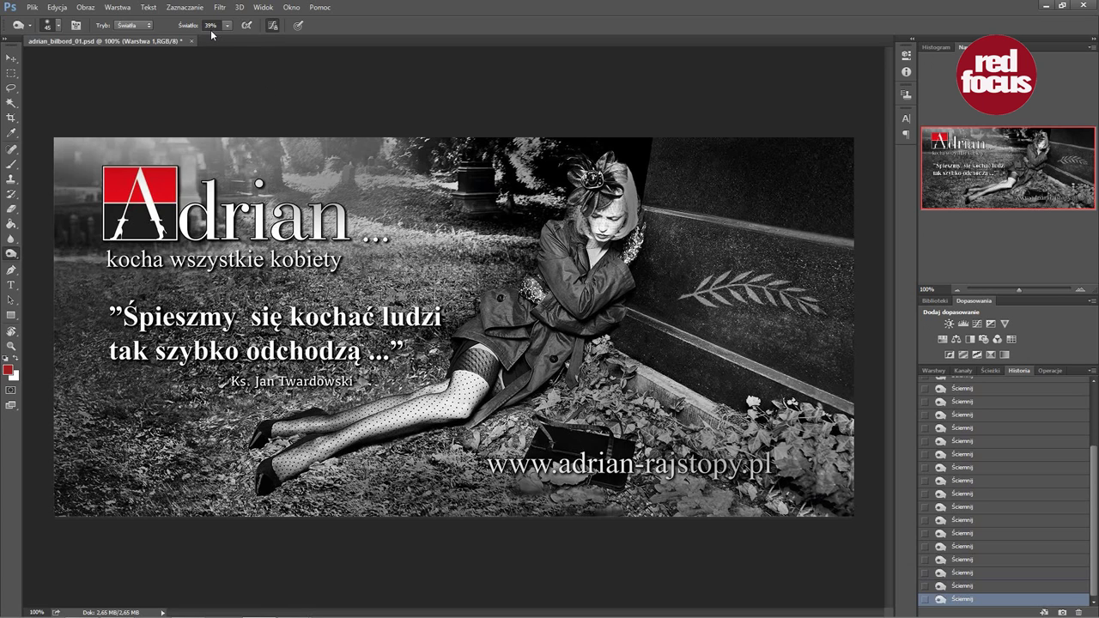
Burn the midtones of the model's face and hair, starting with a brush size of 70.
left_click(146, 26)
left_click(138, 42)
key("bracketright")
key("bracketright")
key("bracketright")
mouse_move(594, 225)
left_mouse_down()
mouse_move(602, 215)
mouse_move(601, 236)
mouse_move(619, 219)
mouse_move(610, 202)
mouse_move(601, 247)
left_mouse_up()
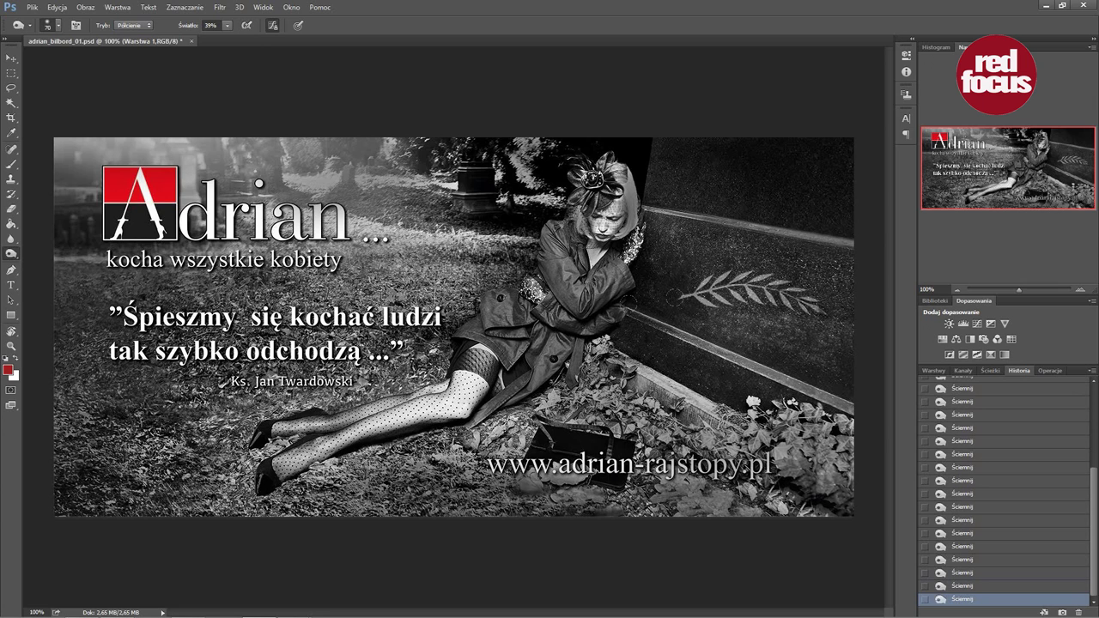
left_click_drag(633, 178, 631, 231)
left_click_drag(636, 177, 636, 228)
key("bracketleft")
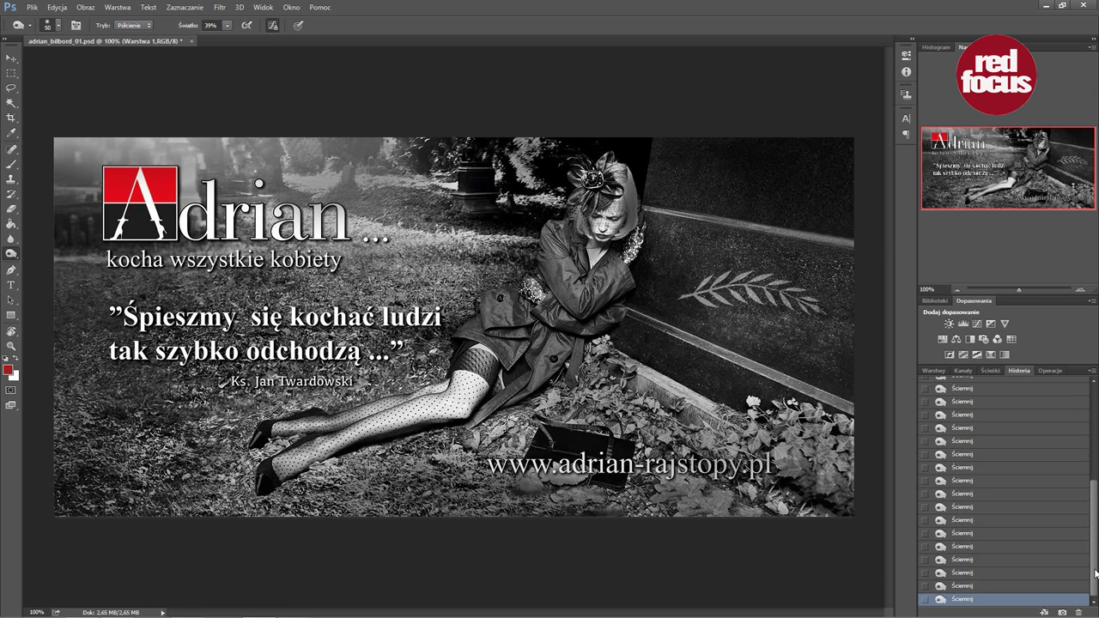
Discard all burn strokes by restoring the image's opened state.
scroll(941, 509, "up", 8)
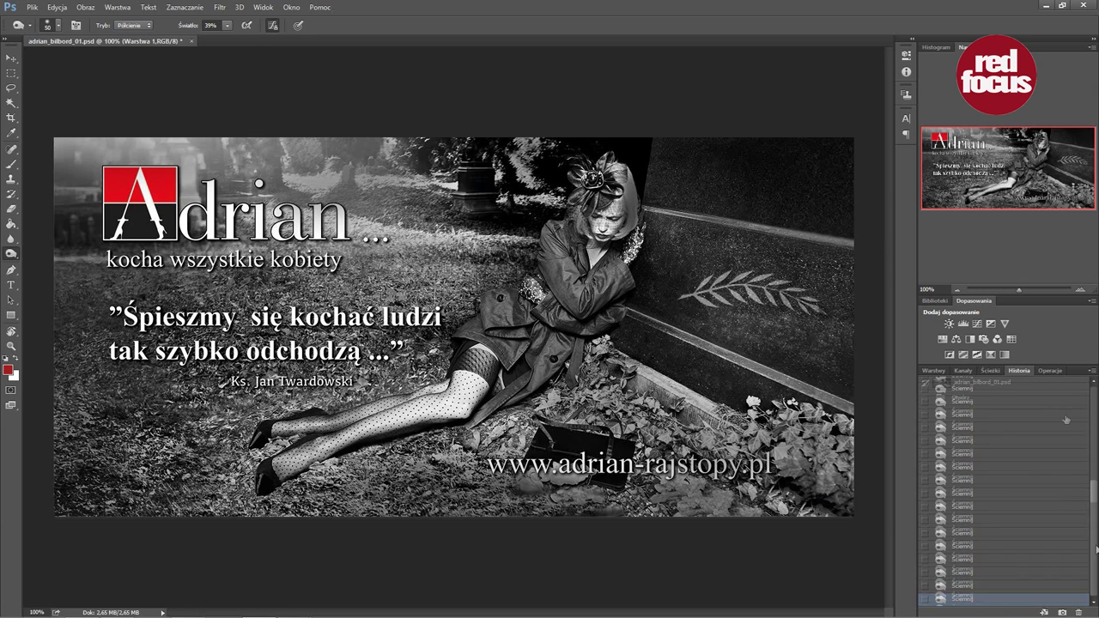
left_click(985, 397)
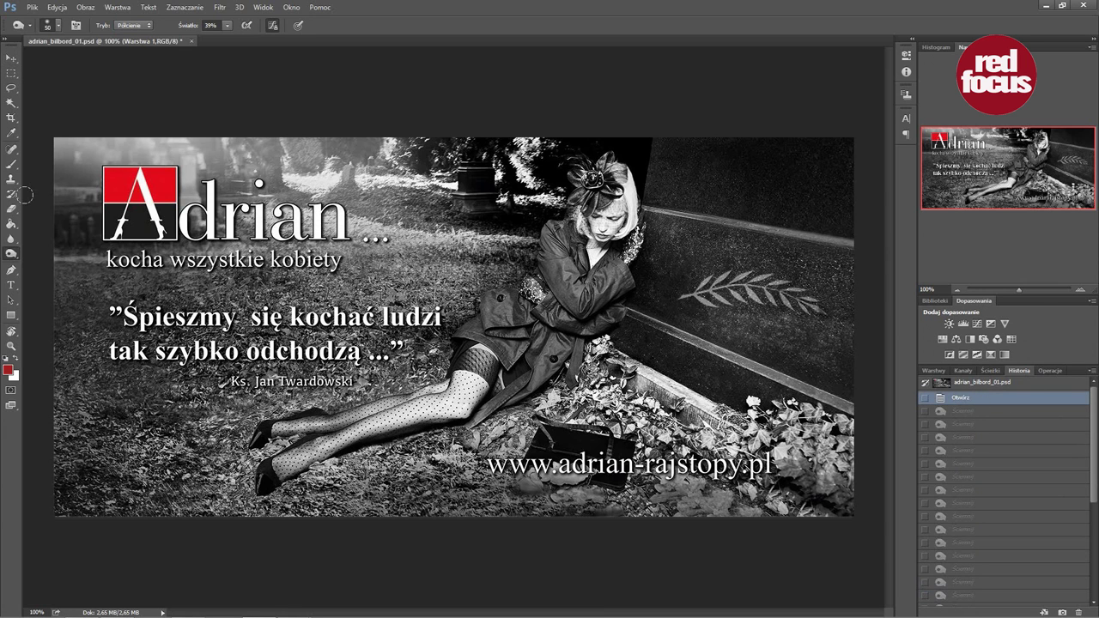
Sample the white of the bright leaves below the coat as the foreground color with the Eyedropper.
left_click(13, 133)
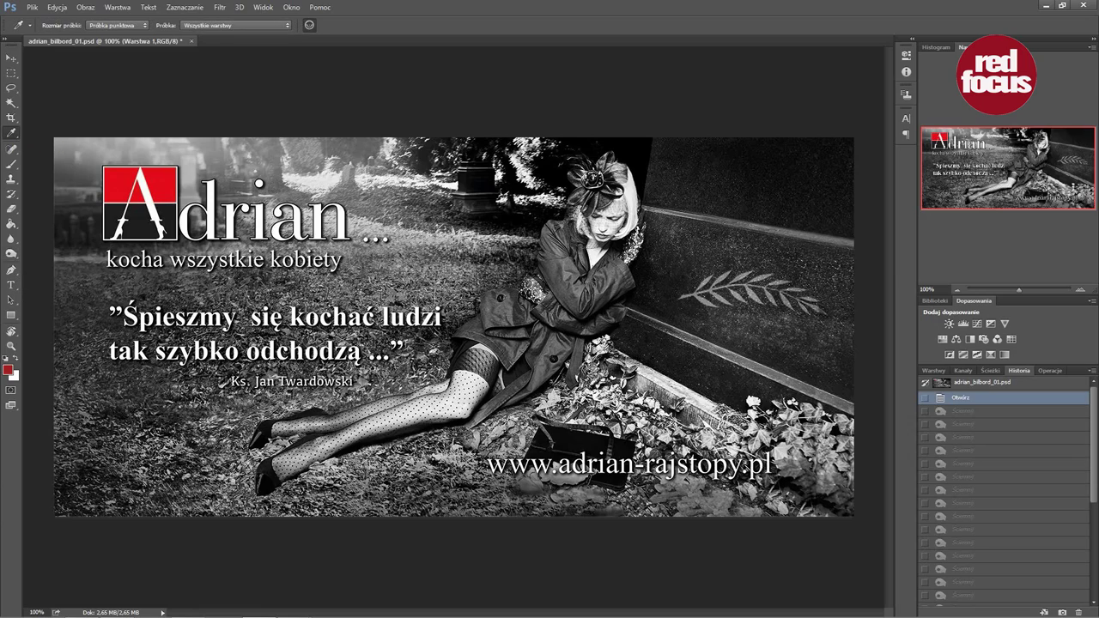
key("ctrl+plus")
key("ctrl+plus")
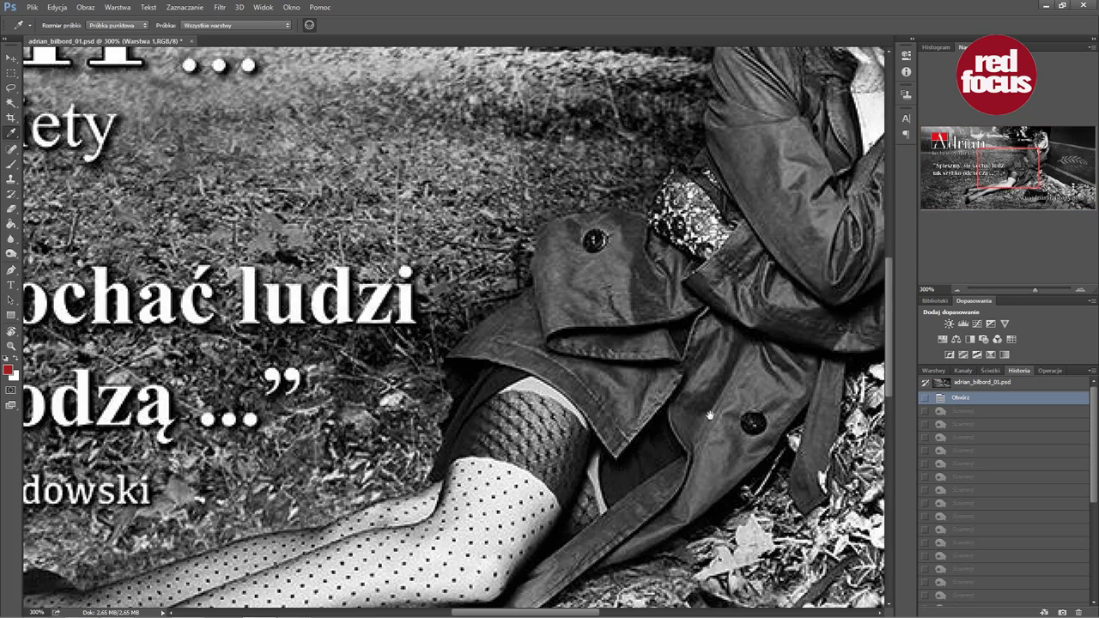
scroll(453, 327, "right", 5)
left_click(572, 378)
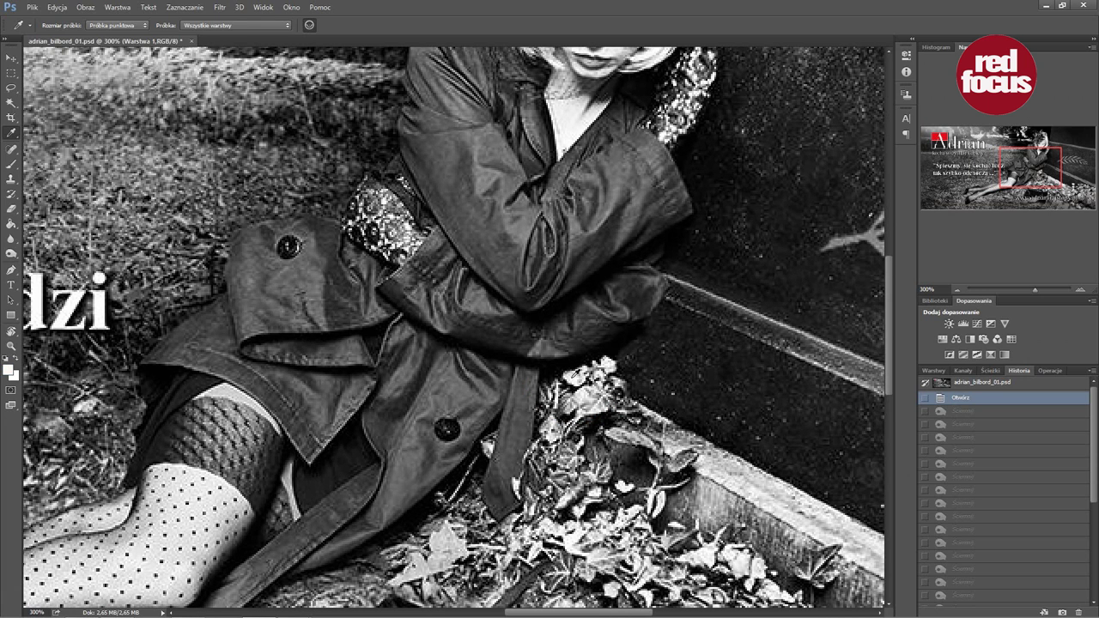
Inspect the foreground color's values, and also sample and inspect the bright leaf at the foot of the dark tombstone.
left_click(13, 373)
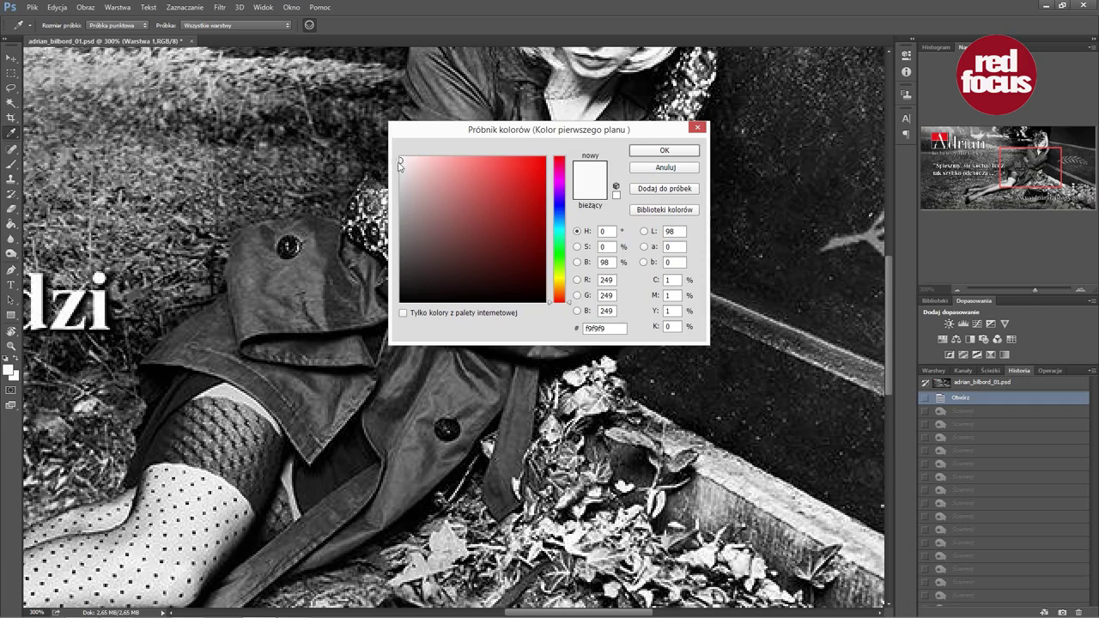
left_click(683, 168)
key("ctrl+minus")
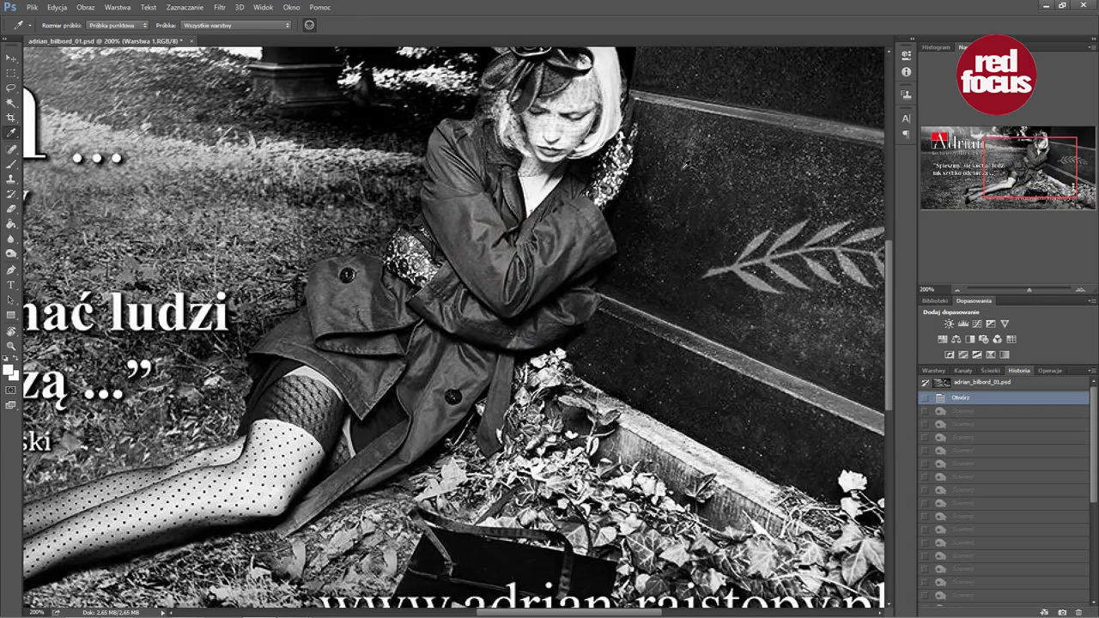
left_click_drag(642, 360, 564, 311)
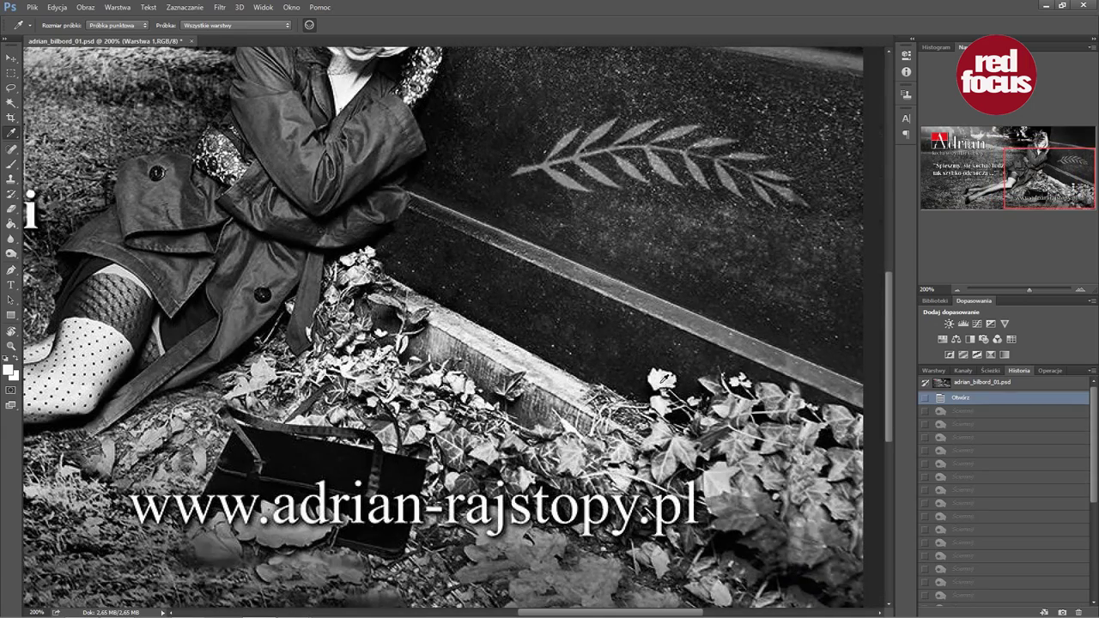
left_click(657, 376)
left_click(10, 370)
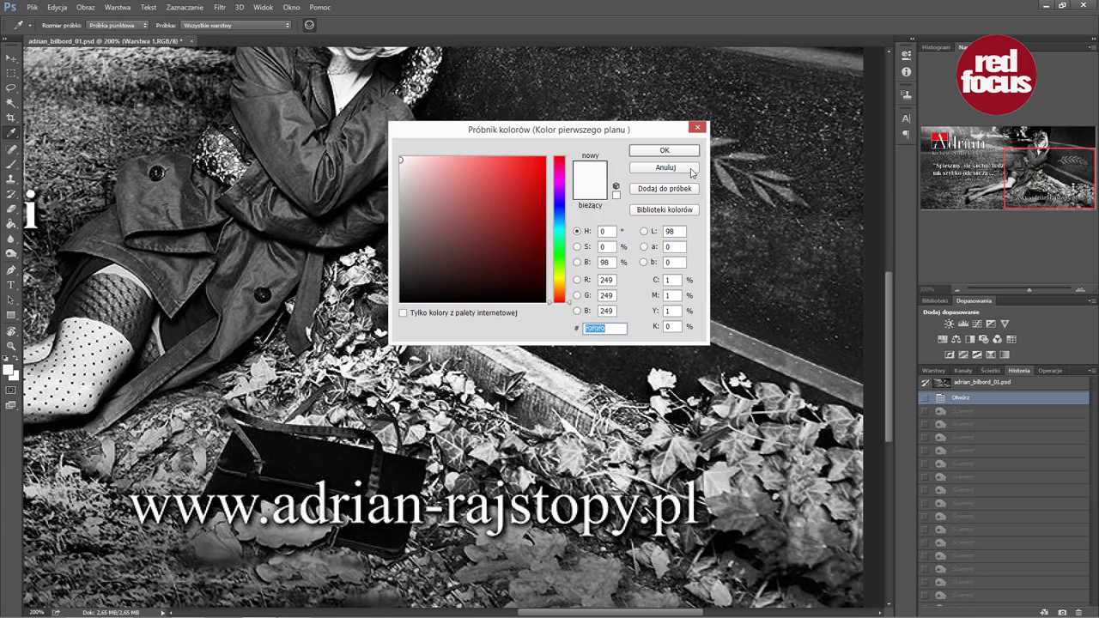
left_click(664, 150)
Check the current foreground color's values in the Color Picker with the whole billboard in view, leaving the color unchanged.
key("ctrl+minus")
key("ctrl+minus")
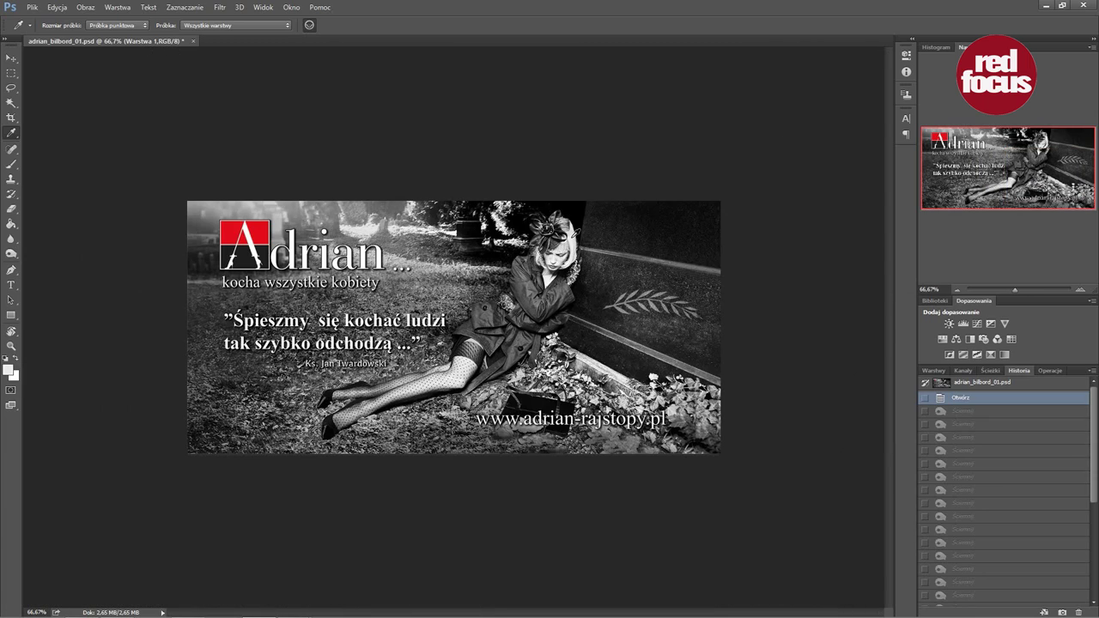
left_click(8, 369)
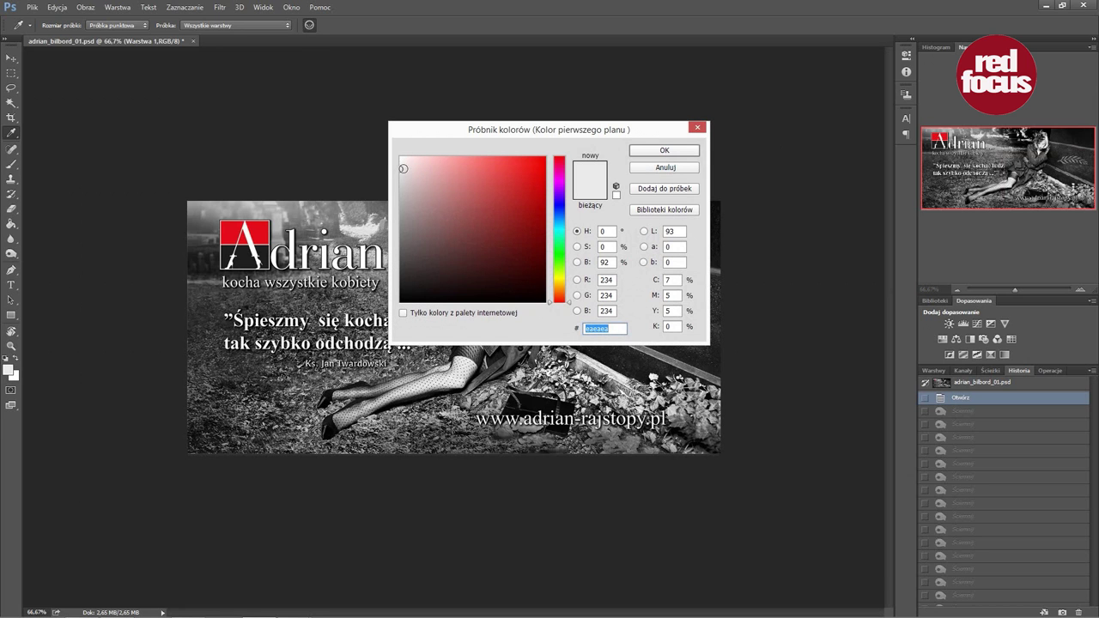
left_click(665, 167)
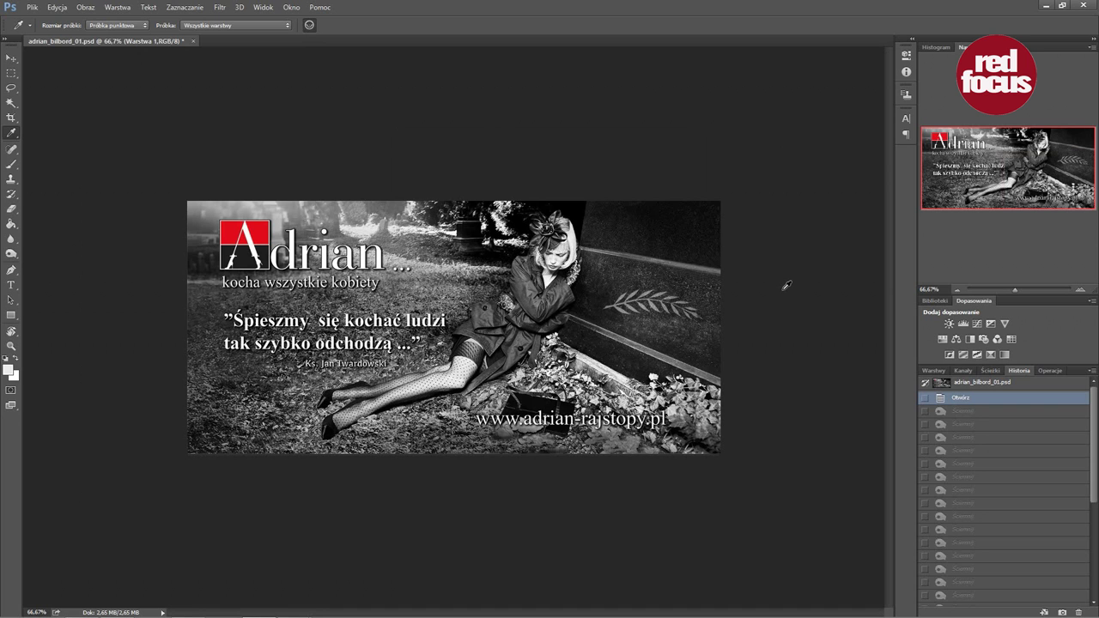
Mark the bright leaves above the handbag and along the tombstone's base with nine red dots, using a size 30 brush.
key("ctrl+1")
key("v")
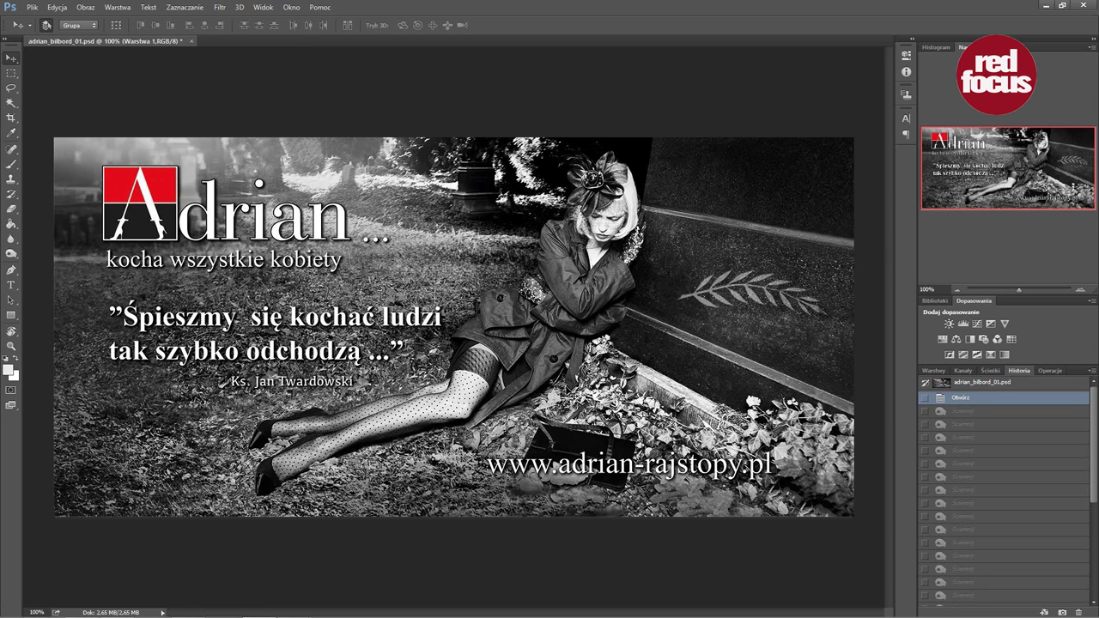
key("x")
key("b")
left_click(552, 398)
left_click(600, 402)
left_click(656, 425)
left_click(610, 364)
left_click(670, 390)
left_click(701, 408)
left_click(713, 434)
left_click(759, 429)
left_click(780, 448)
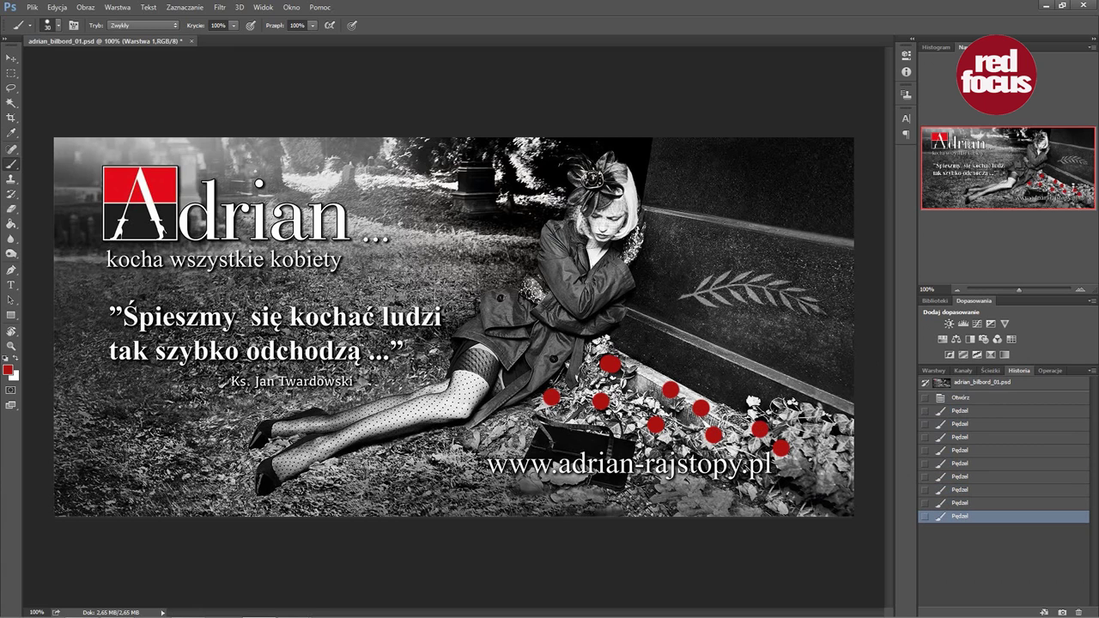
Discard the red dots by restoring the image's opened state.
left_click(986, 399)
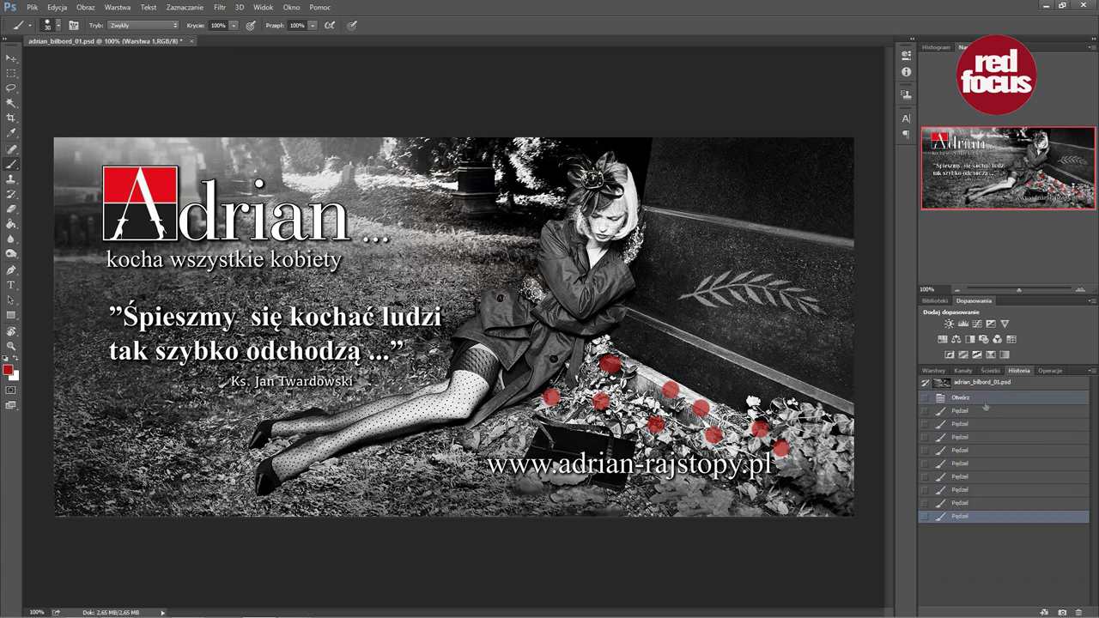